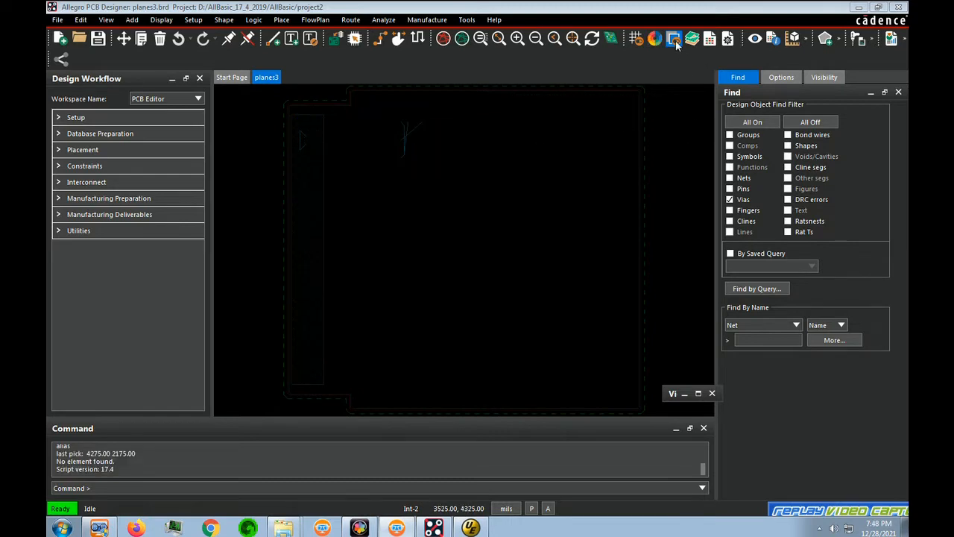
# Toggle shadow mode to dim the inactive layers and slide the trace beside the DATA via to clear a routing path on Int-2
pyautogui.click(675, 40)
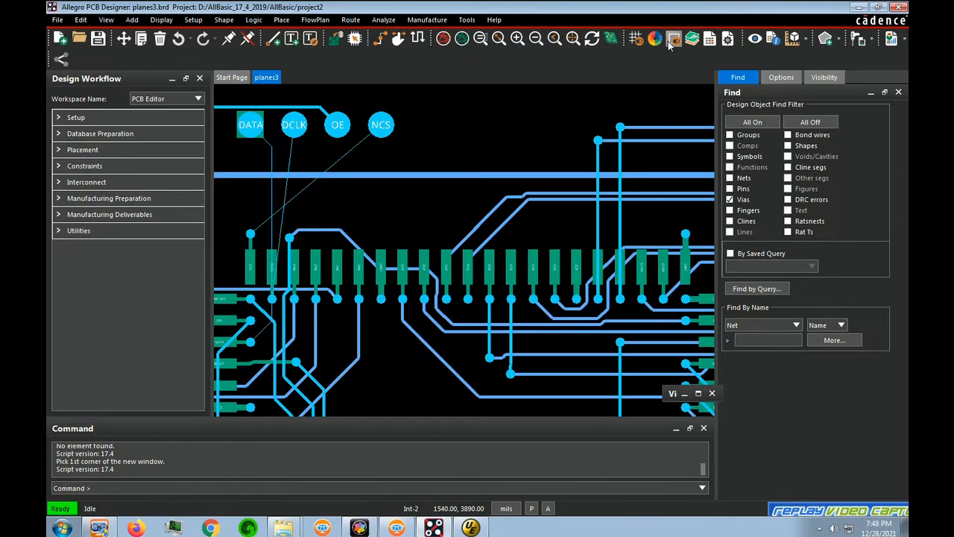
pyautogui.click(674, 40)
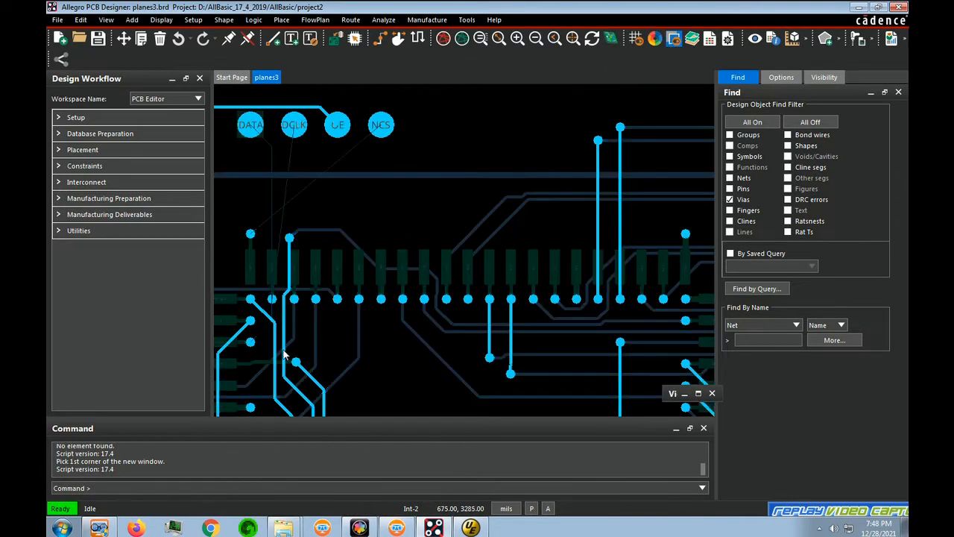
pyautogui.press('F3')
pyautogui.click(252, 342)
pyautogui.click(248, 312)
pyautogui.press('F7')
pyautogui.hotkey('shift', 'F3')
pyautogui.click(267, 313)
pyautogui.click(271, 311)
# Route the DATA net on Int-2 from its via to the DATA pin and slide the trace's vertical segment into place
pyautogui.press('F3')
pyautogui.click(260, 322)
pyautogui.click(251, 311)
pyautogui.click(234, 299)
pyautogui.click(253, 125)
pyautogui.hotkey('shift', 'F3')
pyautogui.click(234, 211)
pyautogui.click(237, 211)
pyautogui.press('F3')
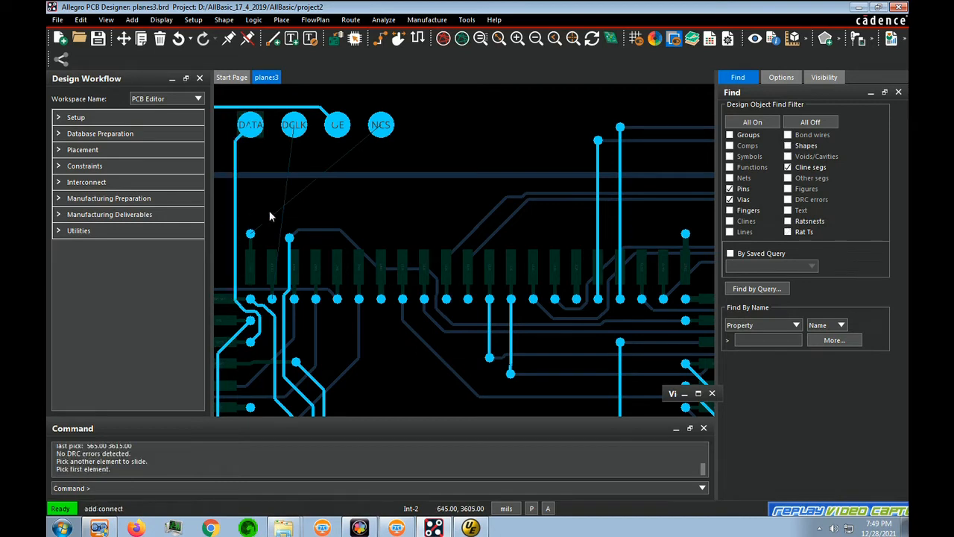
pyautogui.click(261, 236)
pyautogui.press('F8')
pyautogui.click(251, 236)
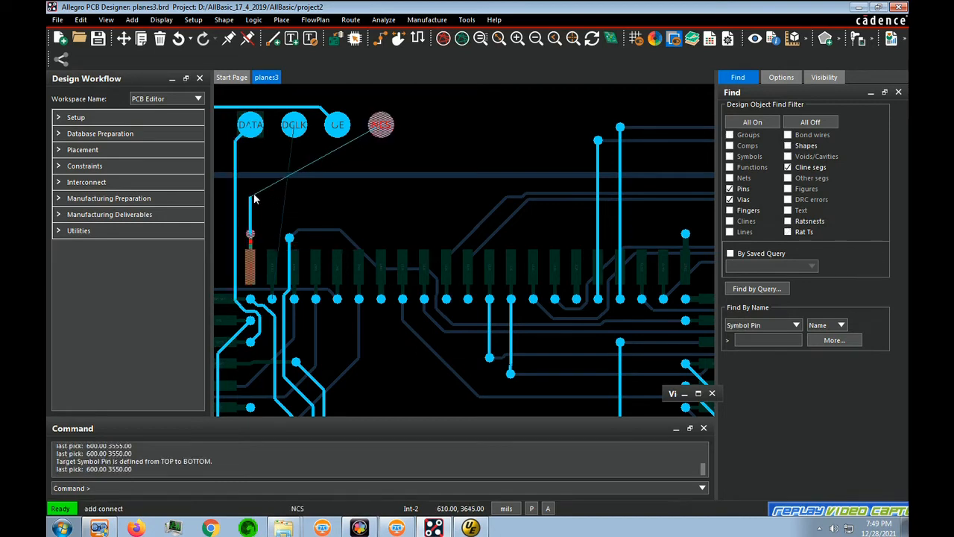
pyautogui.press('F8')
# Slide the DCLK via from below the component's pin row to above it, at about (655, 3615)
pyautogui.hotkey('shift', 'F3')
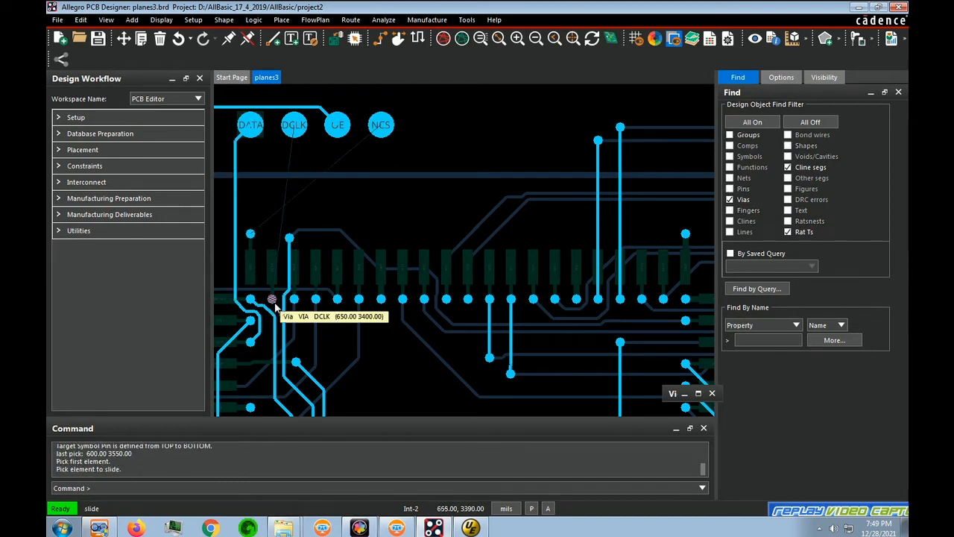
pyautogui.click(280, 305)
pyautogui.click(276, 210)
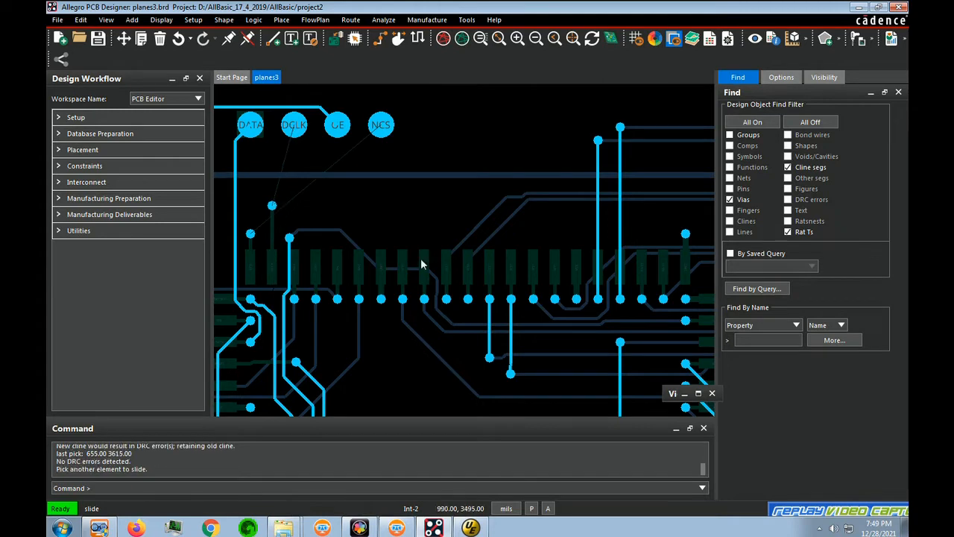
# Route the NCS and DCLK nets on Int-2 from their vias to the matching NCS and DCLK pins
pyautogui.press('F3')
pyautogui.click(250, 234)
pyautogui.click(302, 201)
pyautogui.click(378, 126)
pyautogui.click(272, 206)
pyautogui.click(297, 134)
# Slide the segments of the new NCS and DCLK traces to tidy their paths between the vias and pins
pyautogui.hotkey('shift', 'F3')
pyautogui.click(325, 186)
pyautogui.click(321, 189)
pyautogui.click(296, 220)
pyautogui.click(294, 217)
pyautogui.click(283, 216)
pyautogui.press('F3')
pyautogui.press('1')
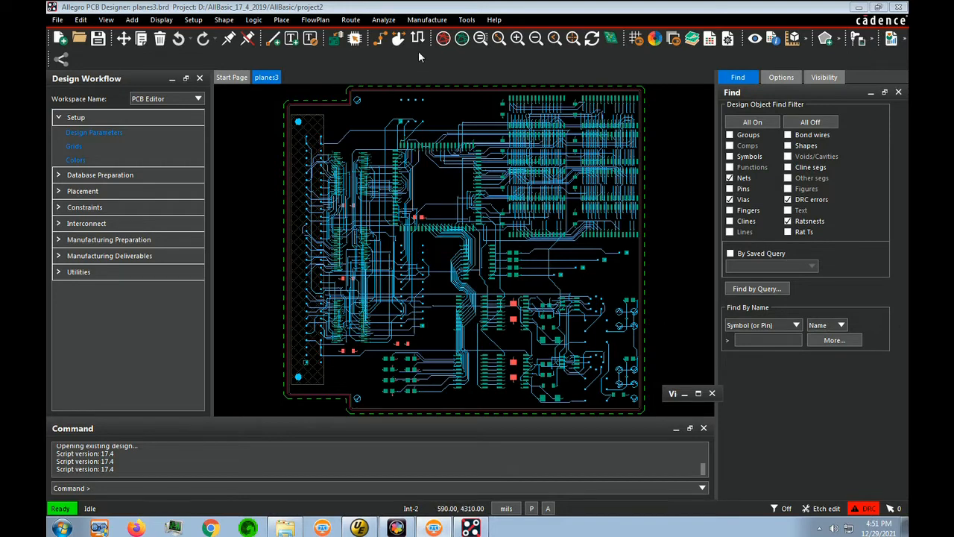
# Update the design rule check for the whole board
pyautogui.click(470, 22)
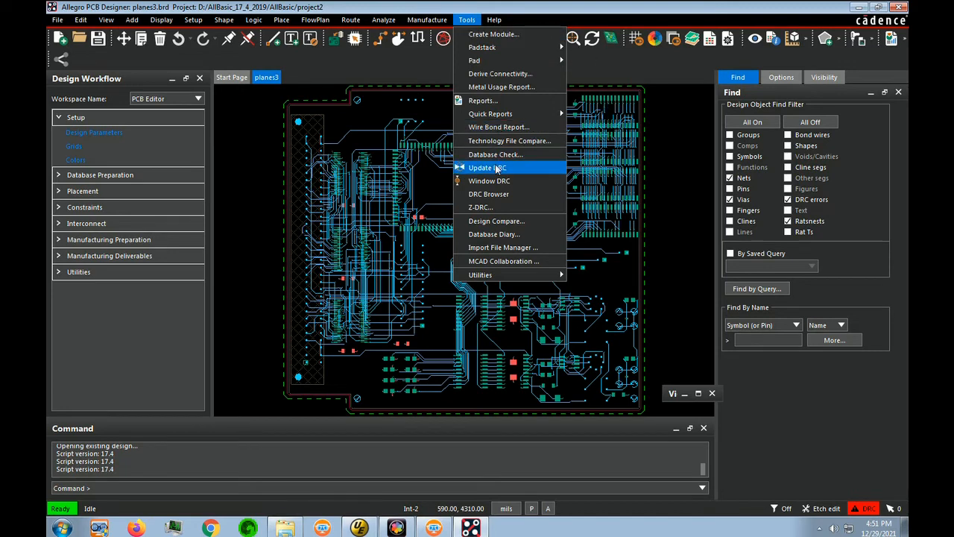
pyautogui.click(489, 168)
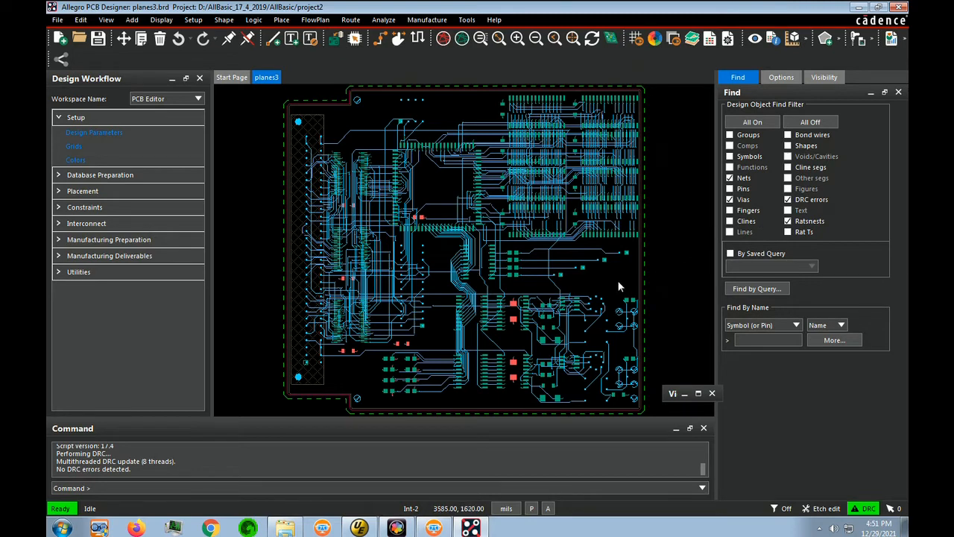
# Generate the Dangling Lines, Via and Antenna, Design Rules Check, Design Rules Net Shorts Check and Summary Drawing reports
pyautogui.click(466, 21)
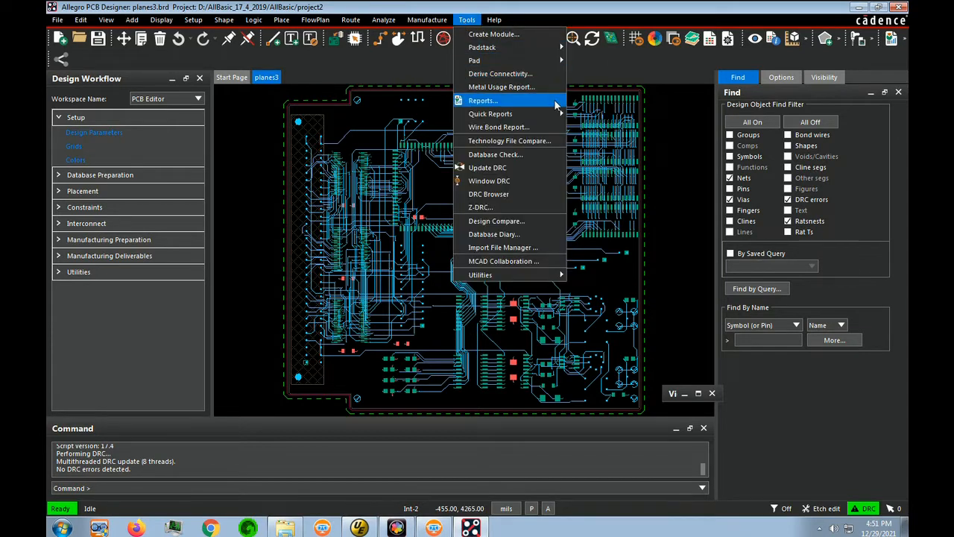
pyautogui.click(483, 100)
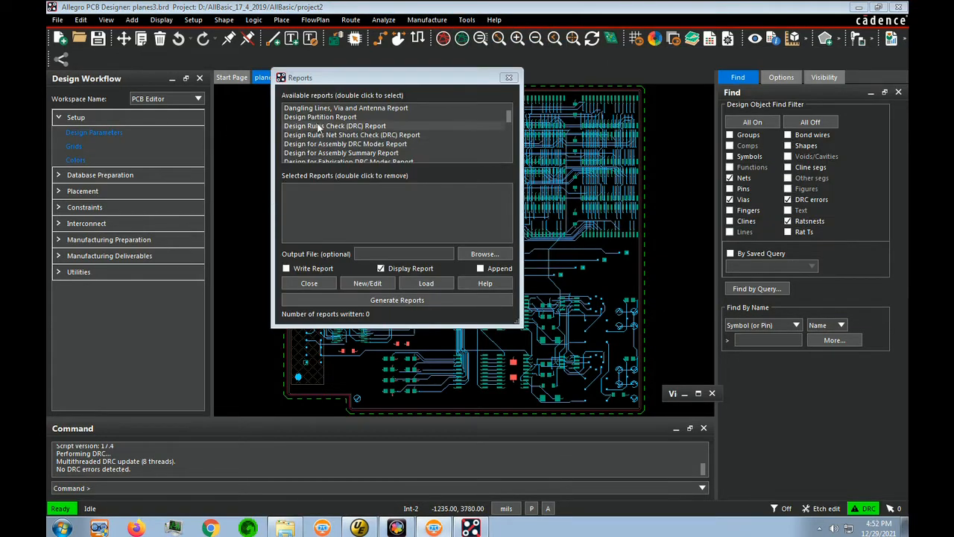
pyautogui.doubleClick(363, 107)
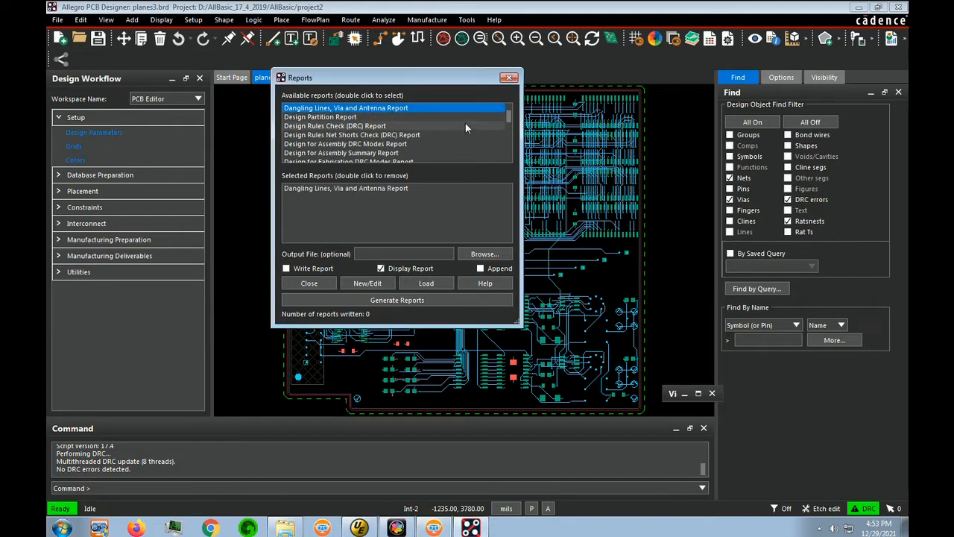
pyautogui.doubleClick(331, 126)
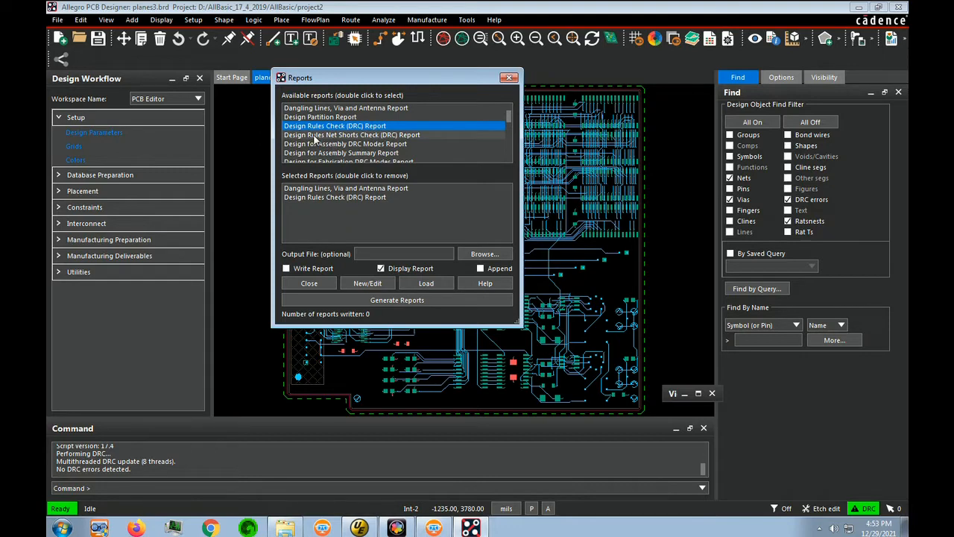
pyautogui.doubleClick(317, 135)
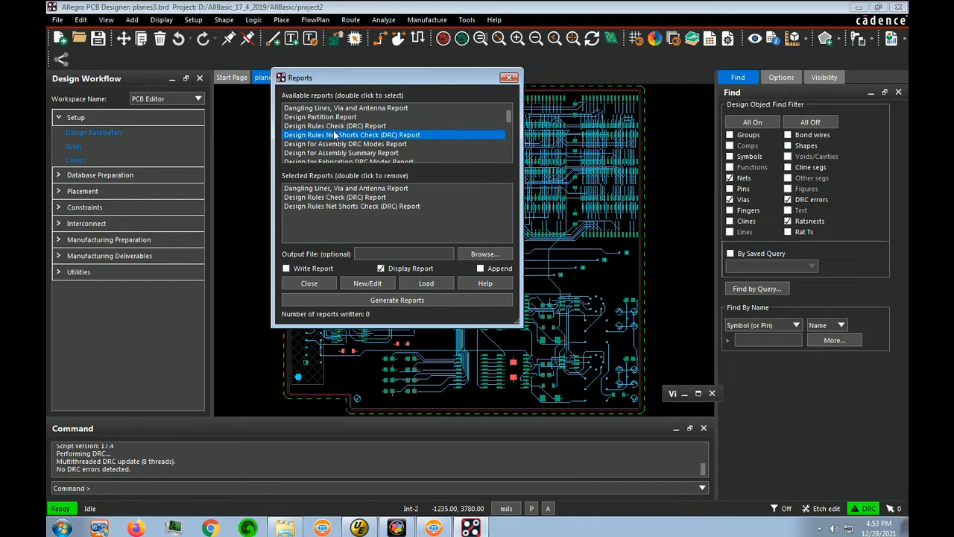
pyautogui.scroll(-5, 339, 145)
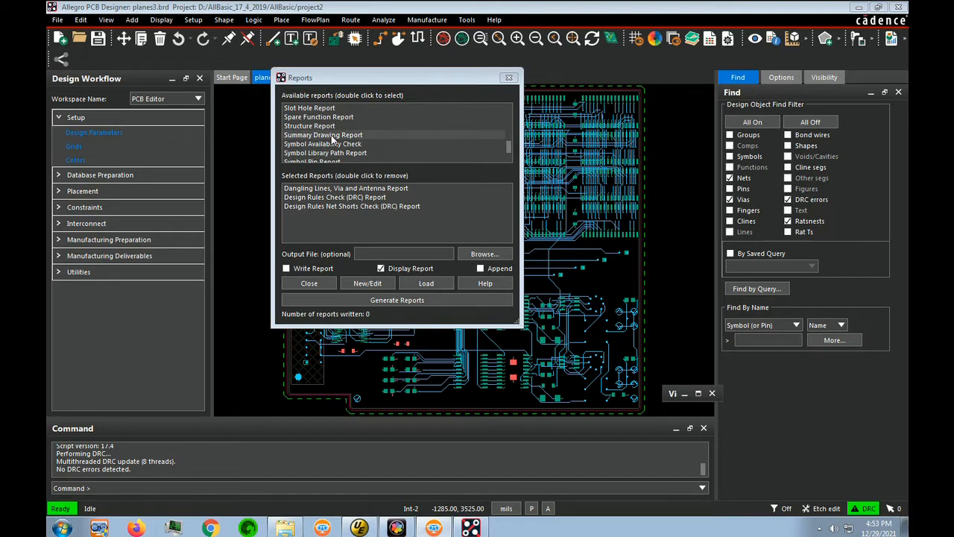
pyautogui.doubleClick(332, 135)
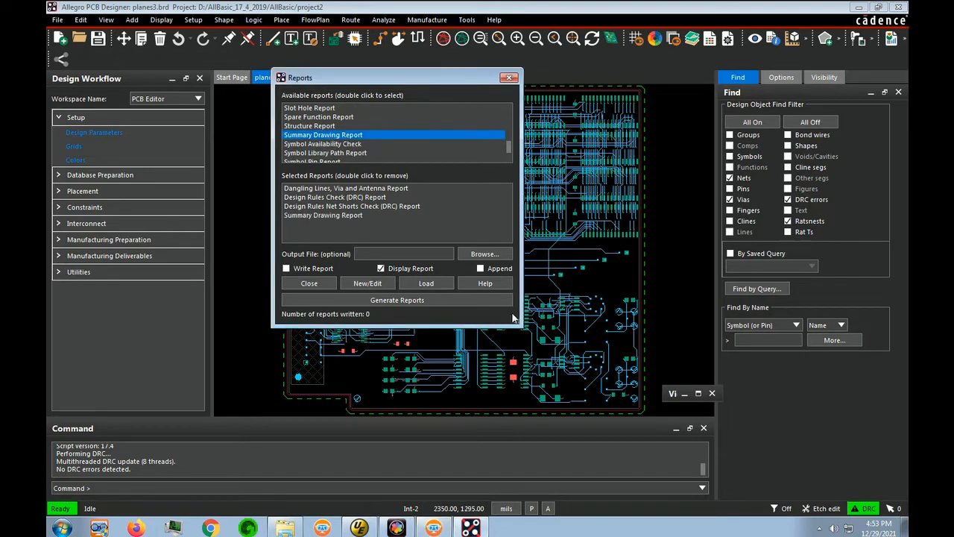
pyautogui.click(388, 300)
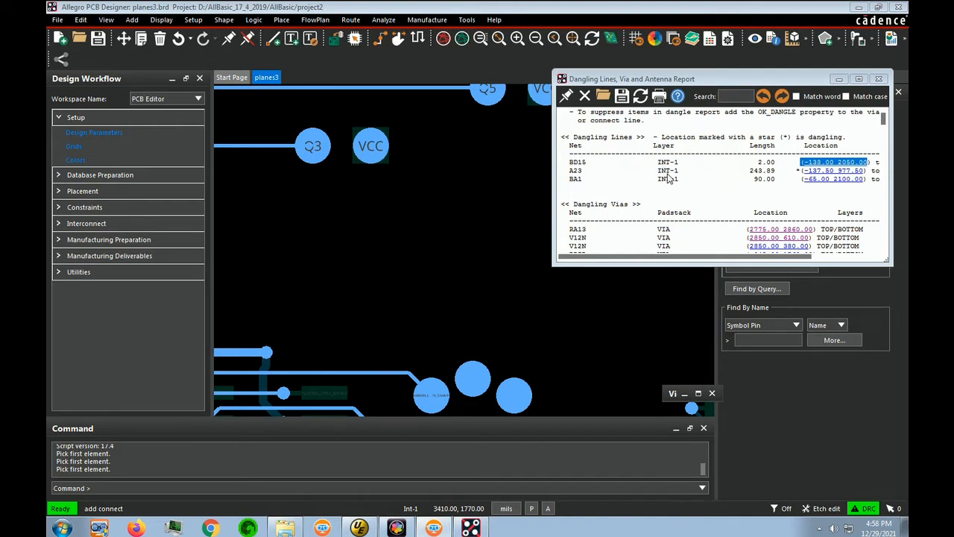
# Go to the BD15 dangling line location (-138.00 2050.00) from the report and delete the nearby dangling BA1 connect line on Int-1
pyautogui.click(836, 165)
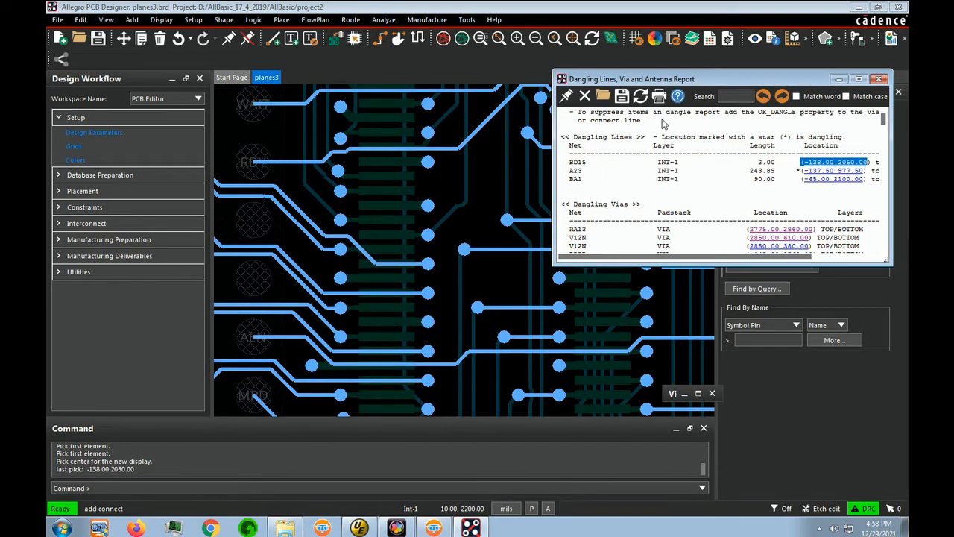
pyautogui.moveTo(618, 79); pyautogui.dragTo(736, 72)
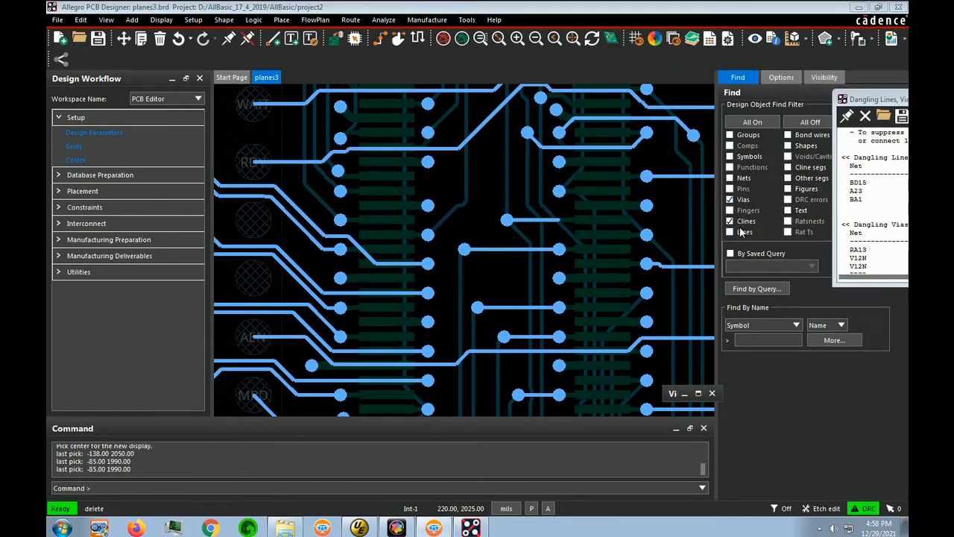
pyautogui.click(530, 225)
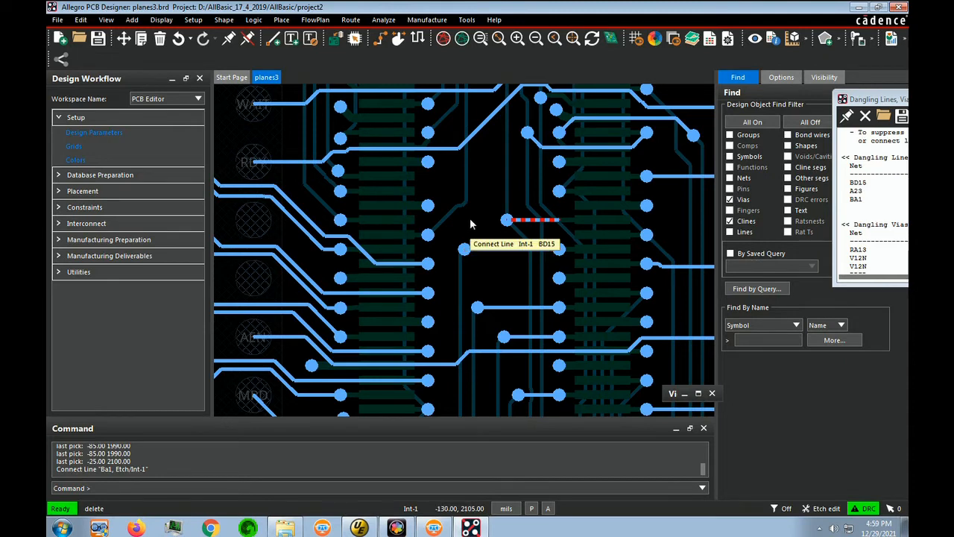
pyautogui.click(496, 185)
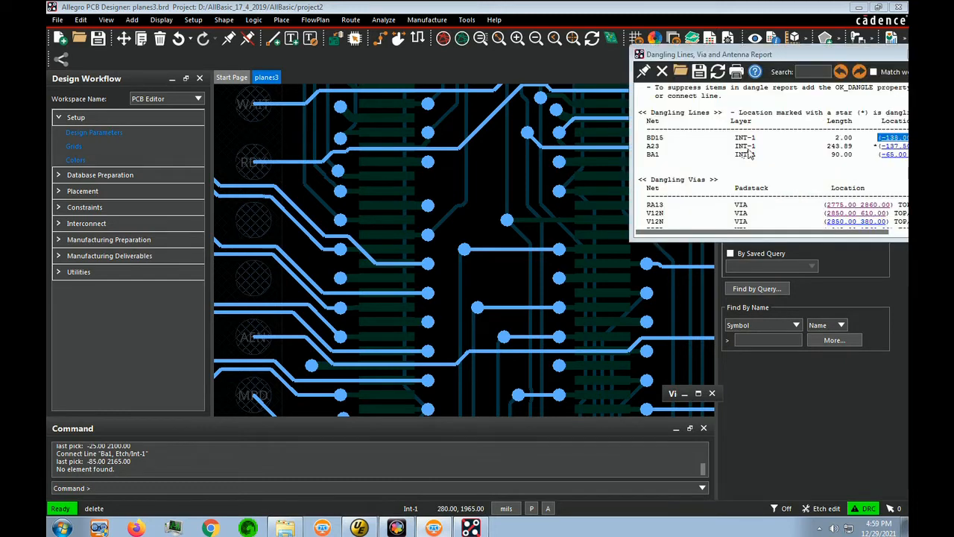
# Delete the dangling A23 connect line at (-137.50 977.50) and go to the reported BA1 location (-65.00 2100.00)
pyautogui.click(891, 146)
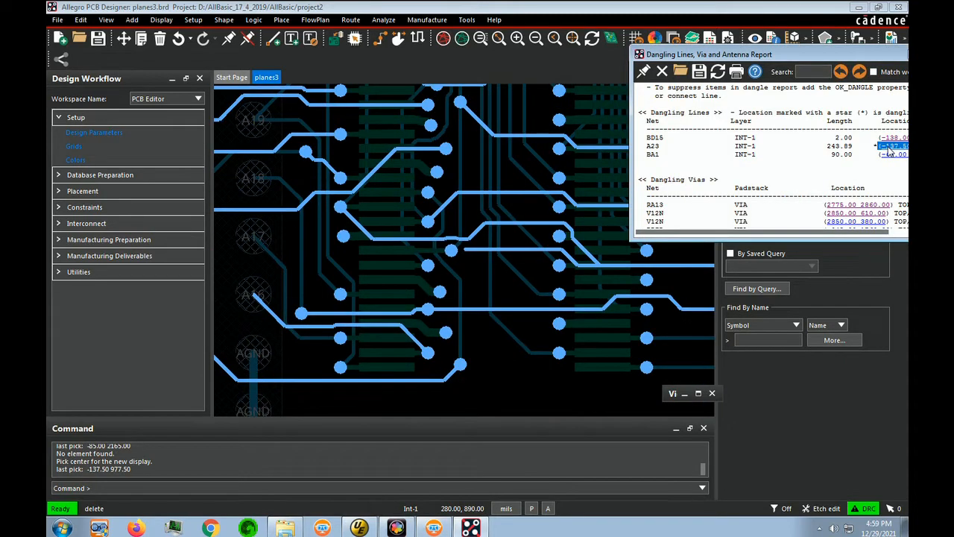
pyautogui.click(519, 252)
pyautogui.click(520, 250)
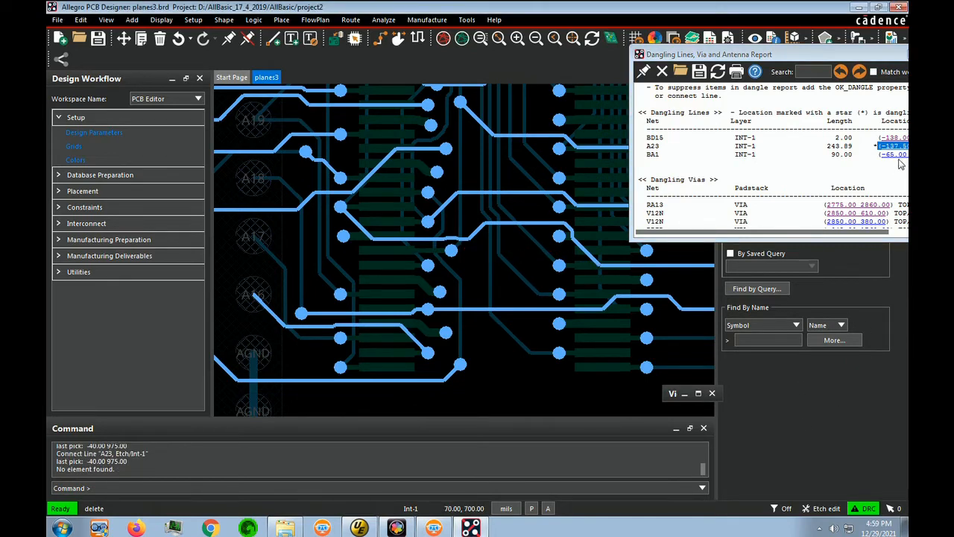
pyautogui.click(898, 156)
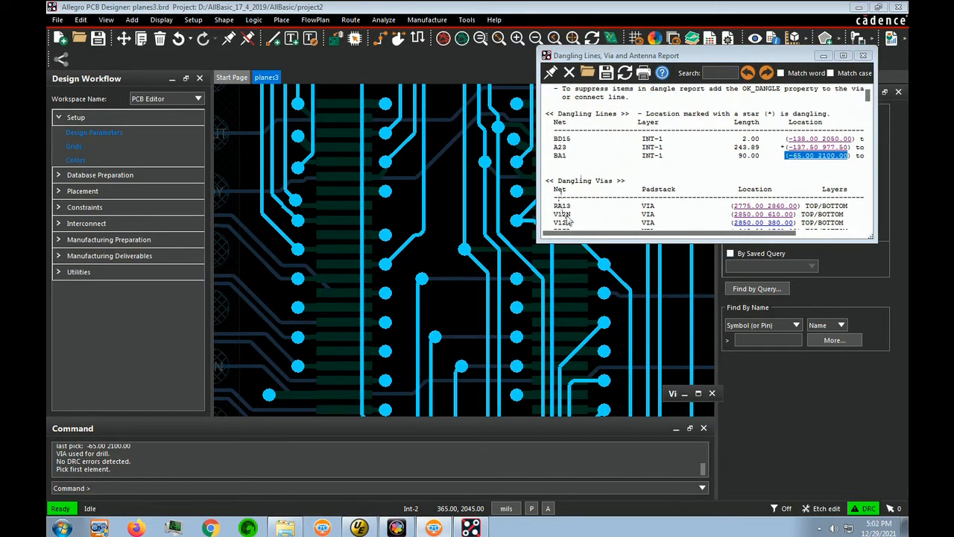
# Delete the dangling RA13 via at (2775.00 2860.00), excluding Clines from the find filter so only vias are selectable
pyautogui.click(775, 206)
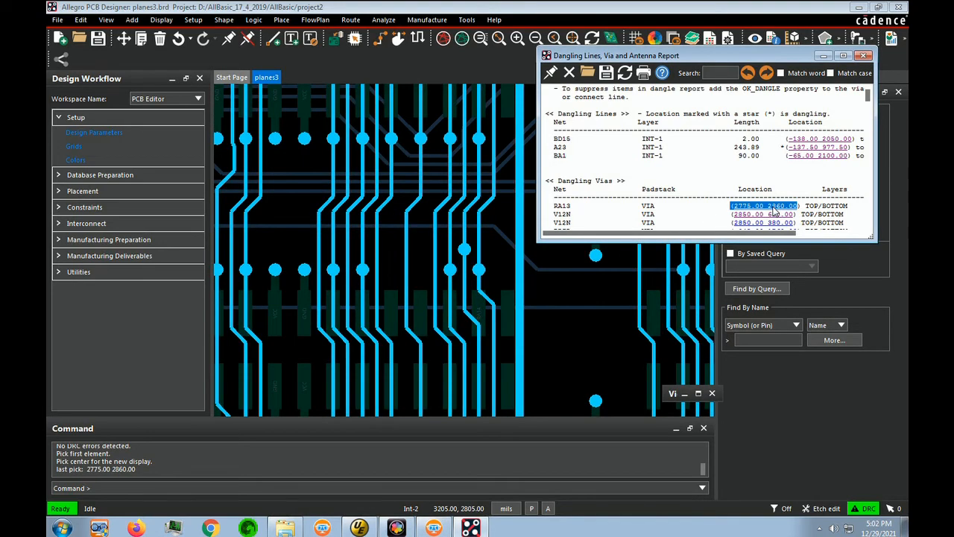
pyautogui.moveTo(605, 57); pyautogui.dragTo(710, 17)
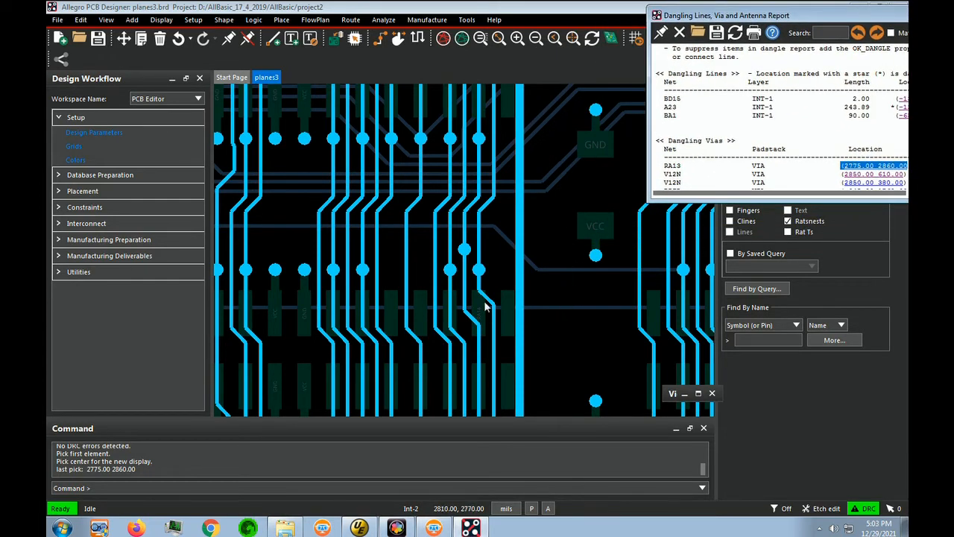
pyautogui.click(464, 250)
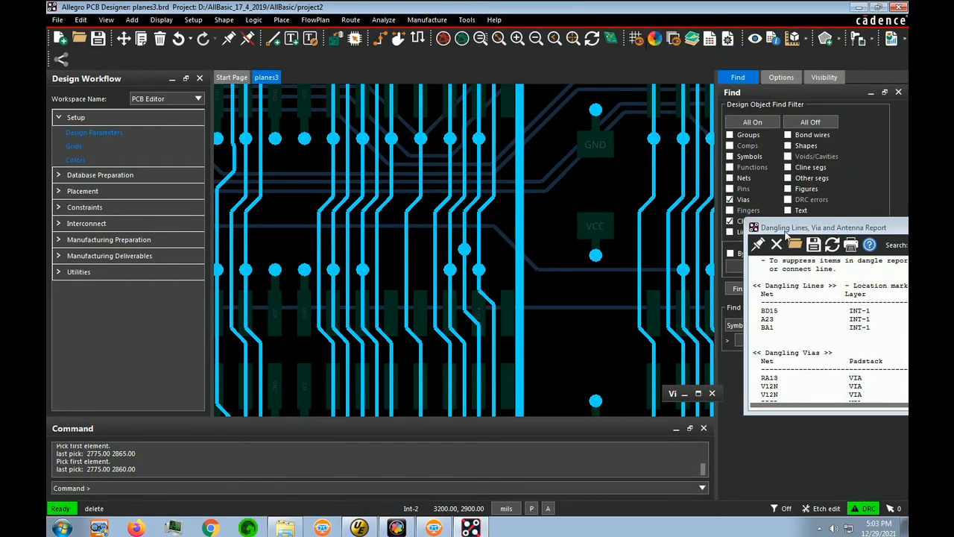
pyautogui.moveTo(787, 231); pyautogui.dragTo(842, 217)
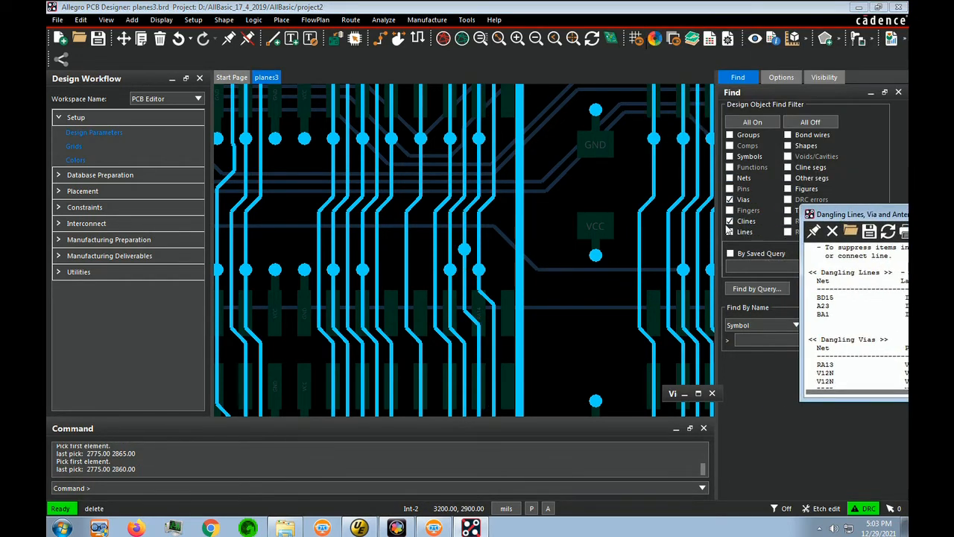
pyautogui.click(730, 221)
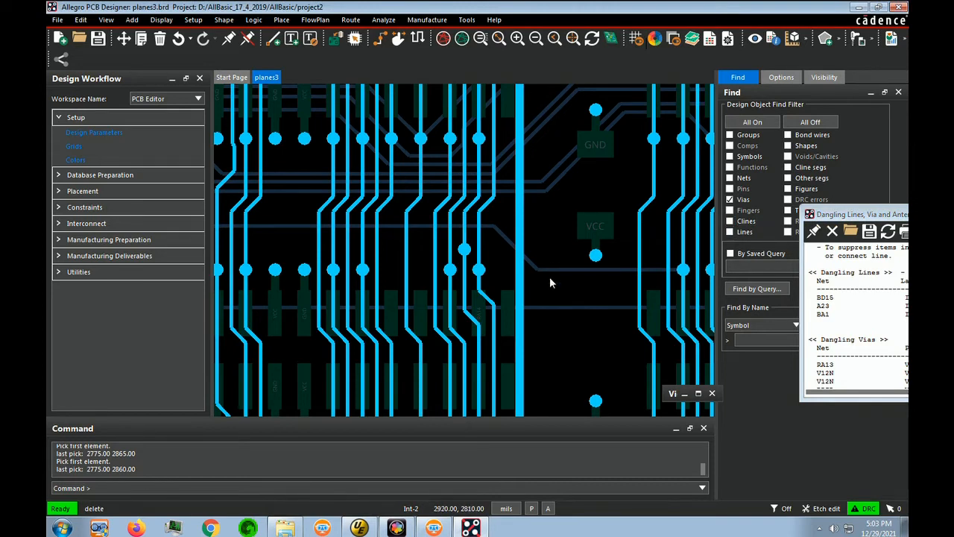
pyautogui.click(464, 248)
pyautogui.click(544, 281)
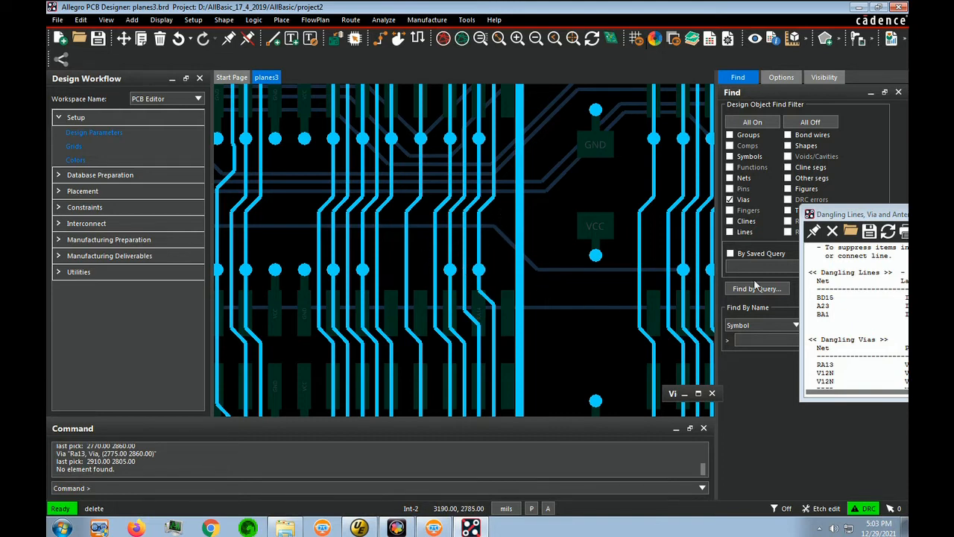
# Locate the dangling V12N via at (2850.00 610.00) from the report and delete it
pyautogui.moveTo(832, 213); pyautogui.dragTo(666, 120)
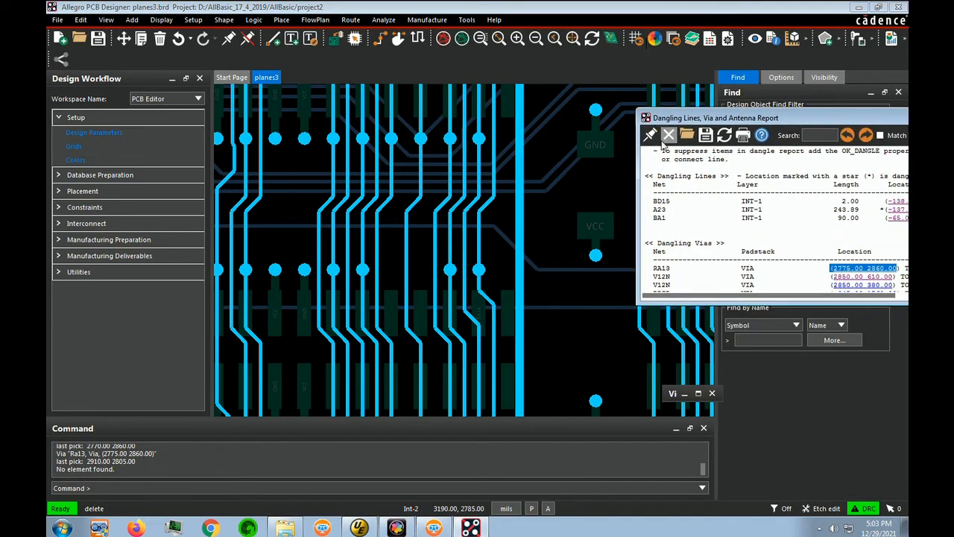
pyautogui.click(853, 281)
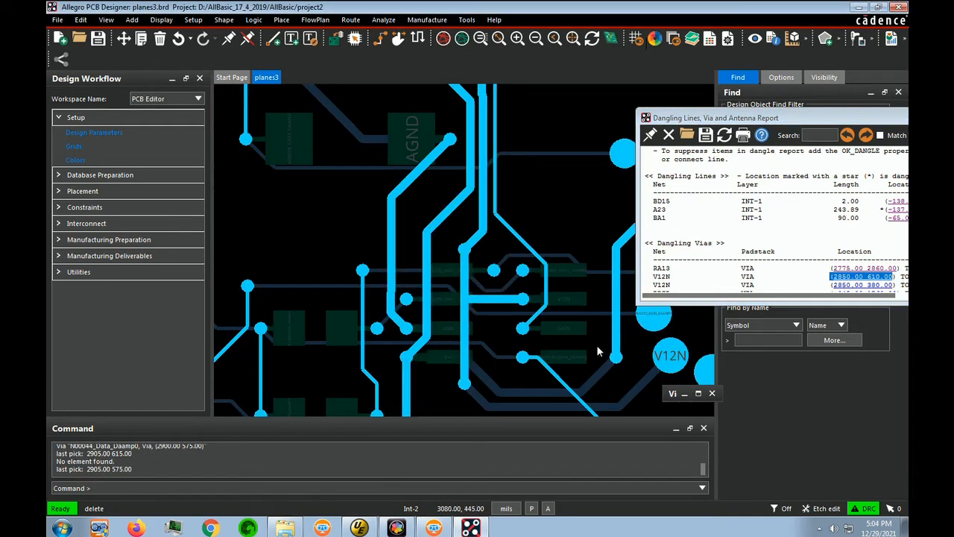
pyautogui.click(464, 250)
pyautogui.click(553, 200)
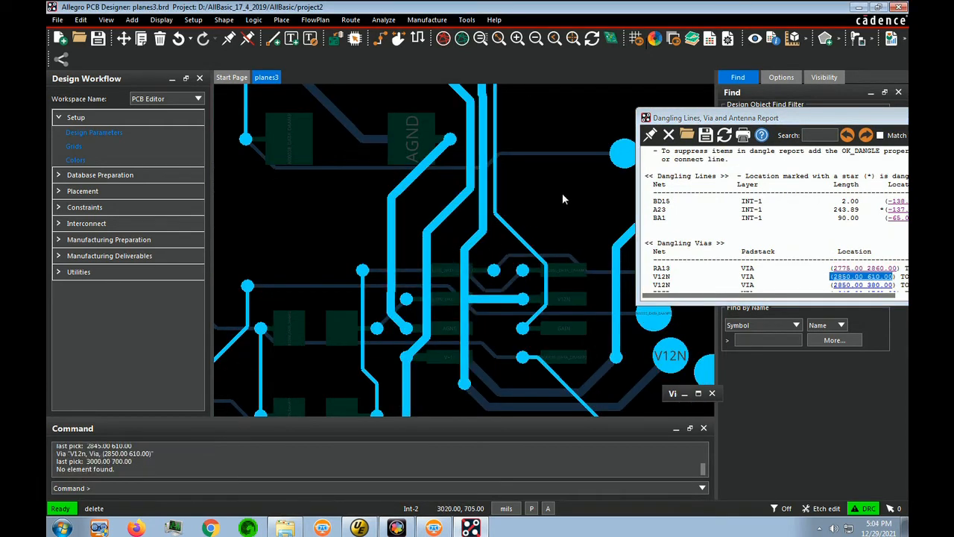
# Locate the dangling V12N via at (2850.00 380.00) from the report and delete it
pyautogui.click(849, 285)
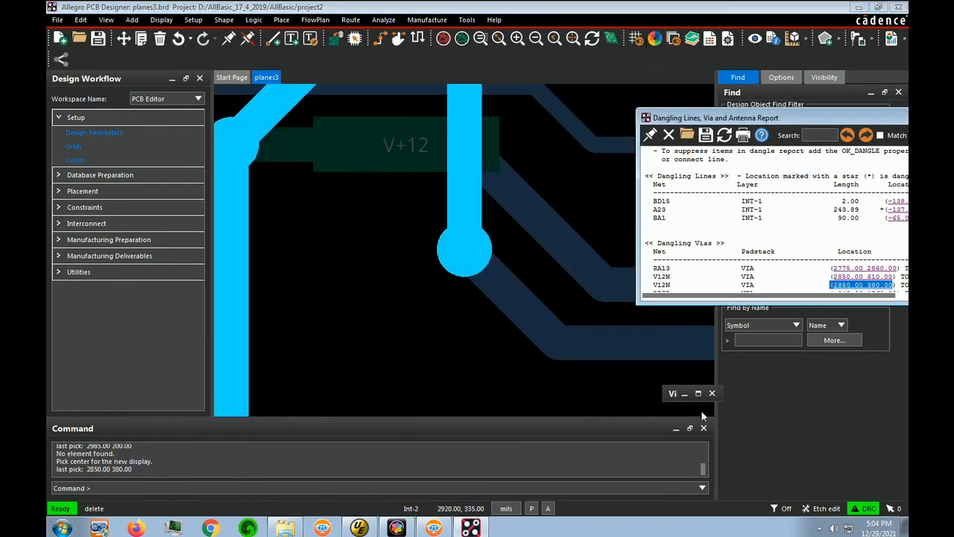
pyautogui.click(467, 259)
pyautogui.click(421, 332)
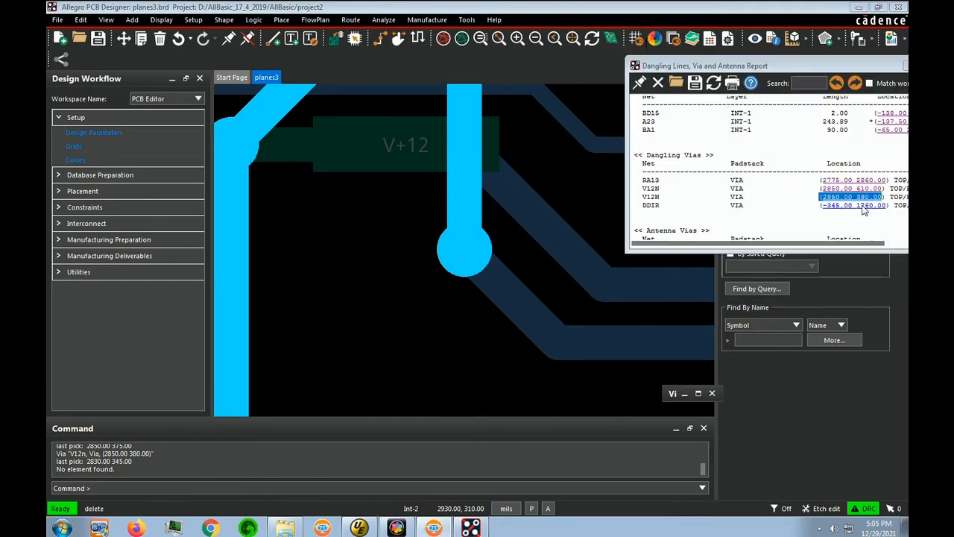
# Locate the dangling DDIR via at (-345.00 1760.00) from the report and delete it
pyautogui.click(862, 206)
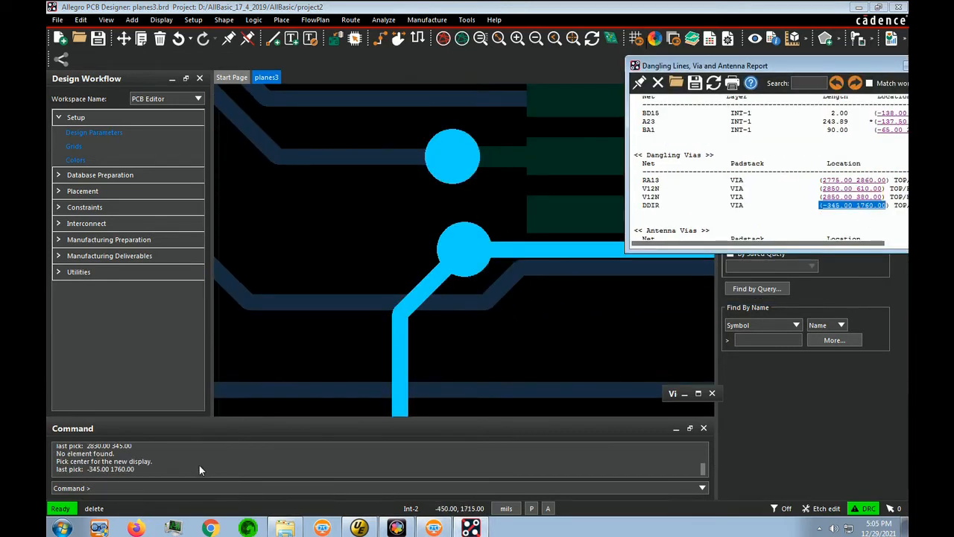
pyautogui.click(467, 249)
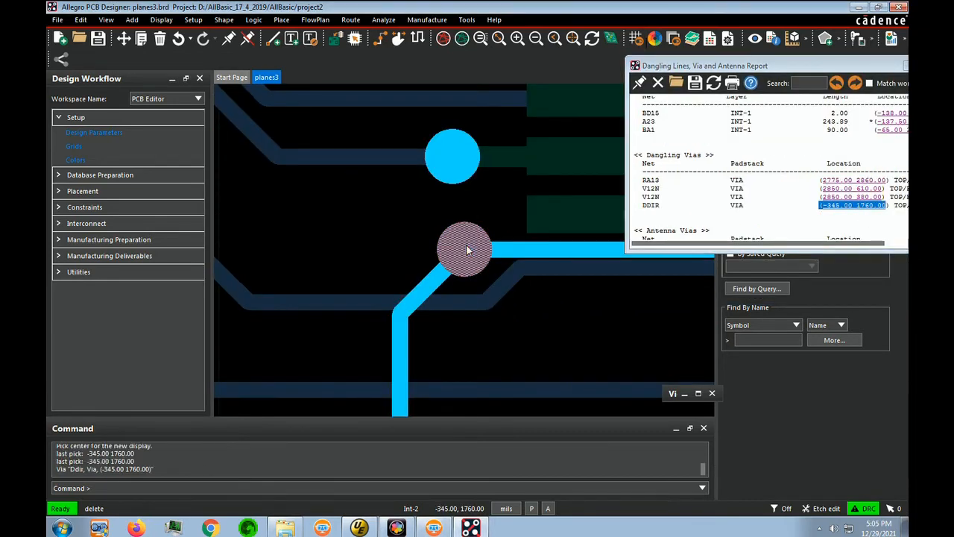
pyautogui.click(363, 240)
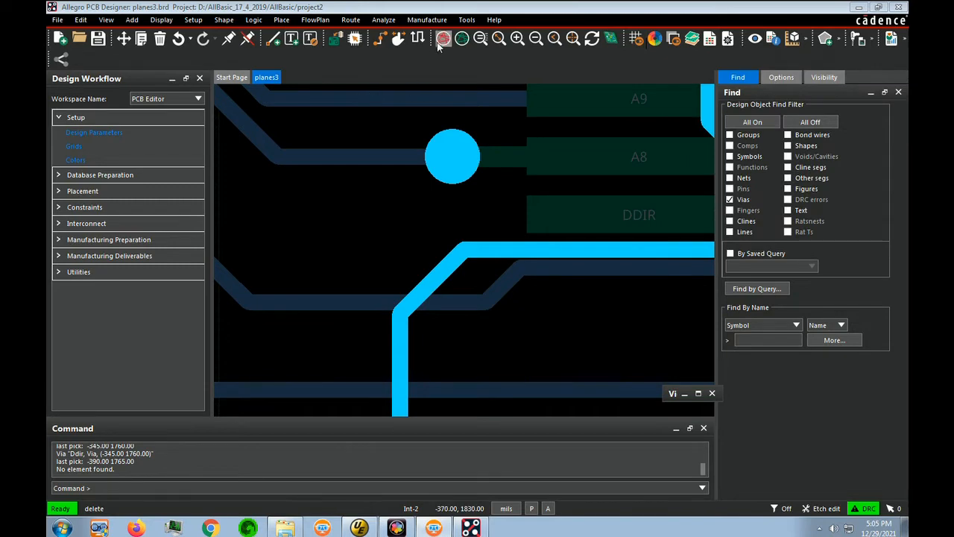
pyautogui.click(468, 20)
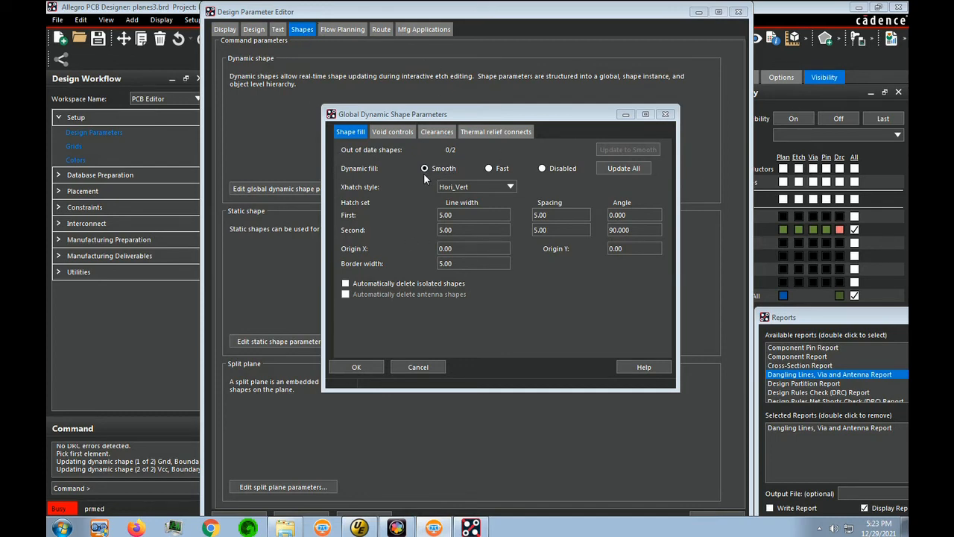
# Enable automatic deletion of isolated and antenna shapes in the global dynamic shape parameters, apply the change and close the Design Parameter Editor
pyautogui.click(347, 285)
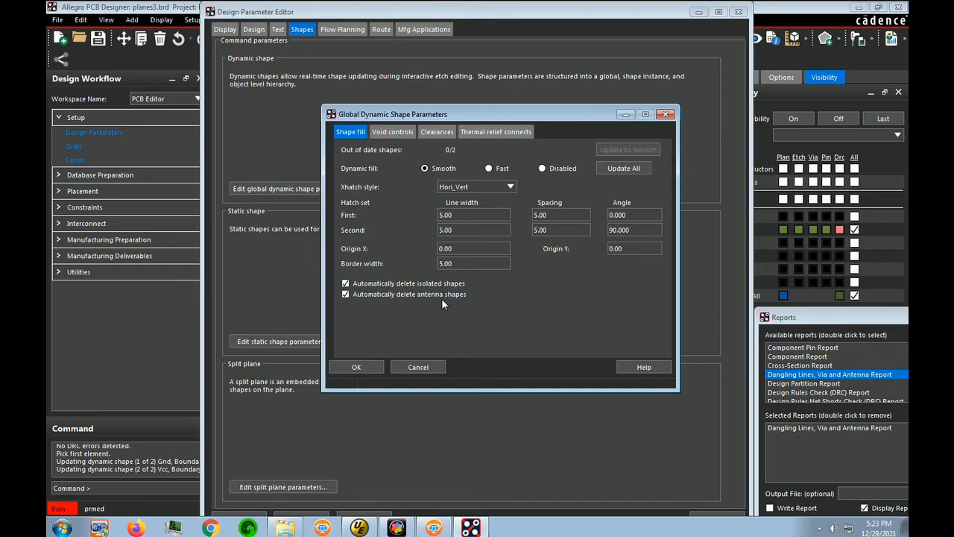
pyautogui.click(356, 367)
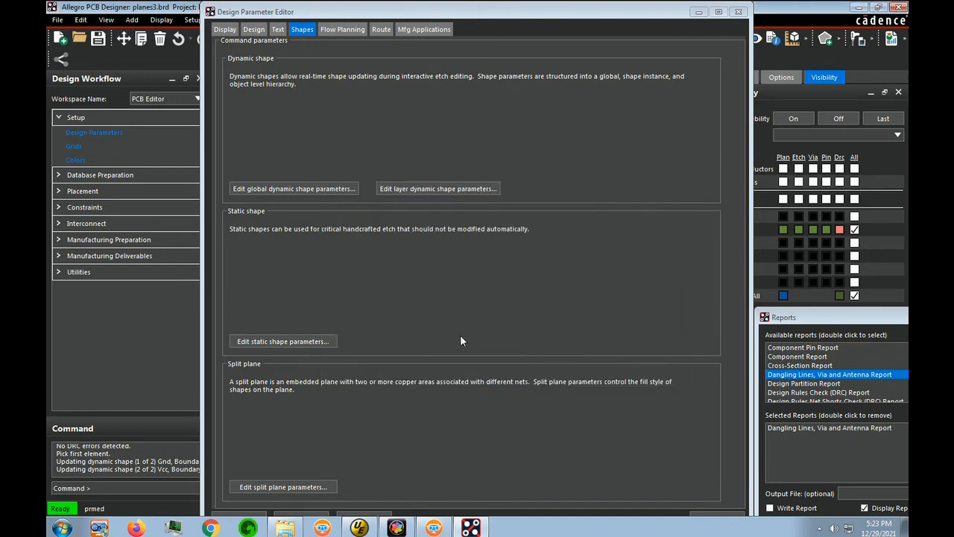
pyautogui.click(737, 12)
pyautogui.scroll(-3, 511, 228)
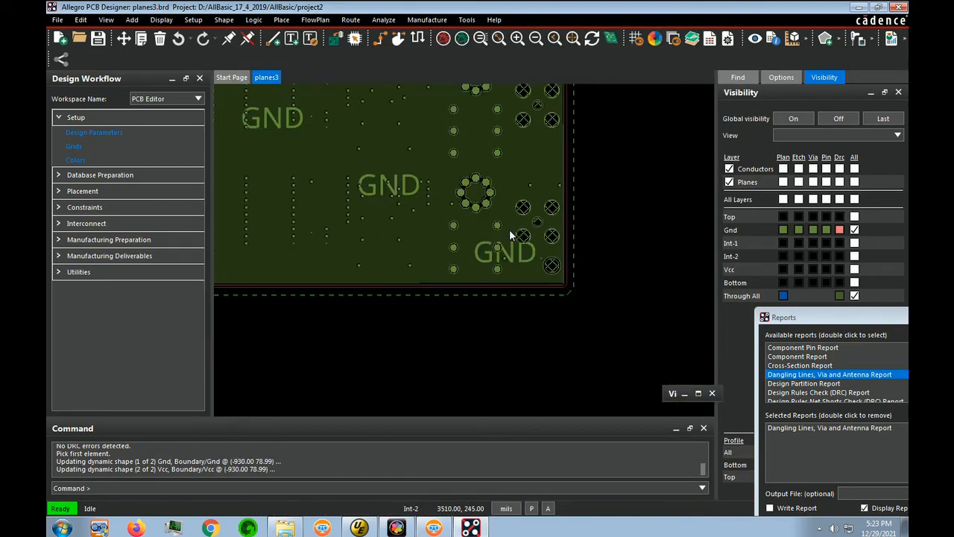